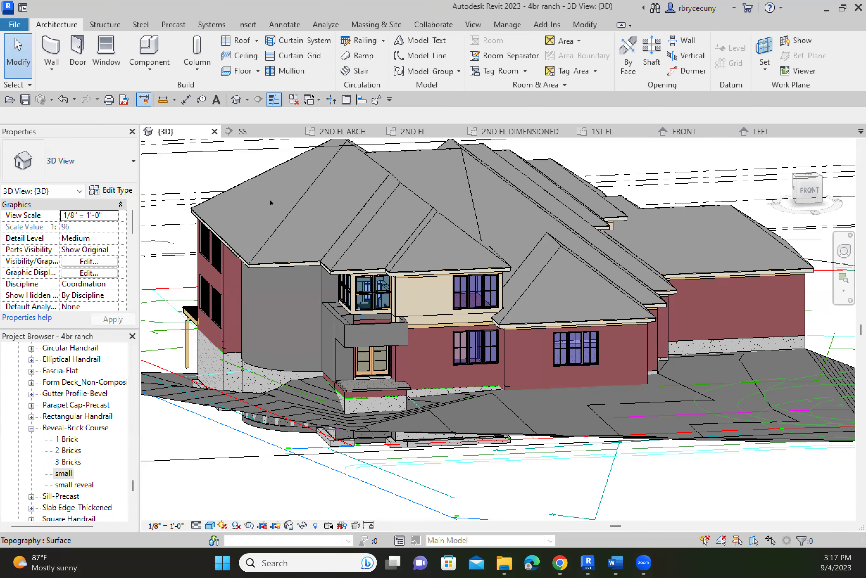
# Zoom and pan the 3D view until the gray balcony parapet wall fills the screen.
pyautogui.scroll(2, 297, 325)
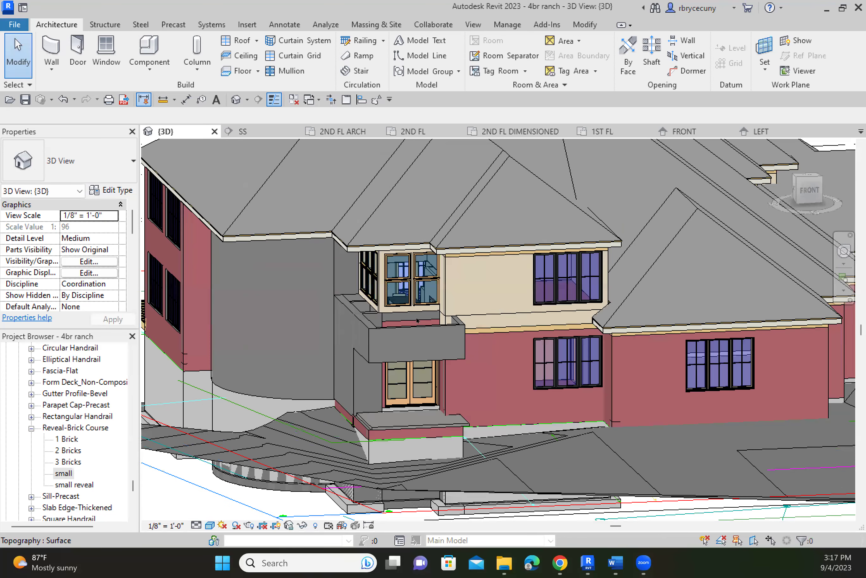
pyautogui.scroll(2, 416, 320)
pyautogui.scroll(2, 292, 324)
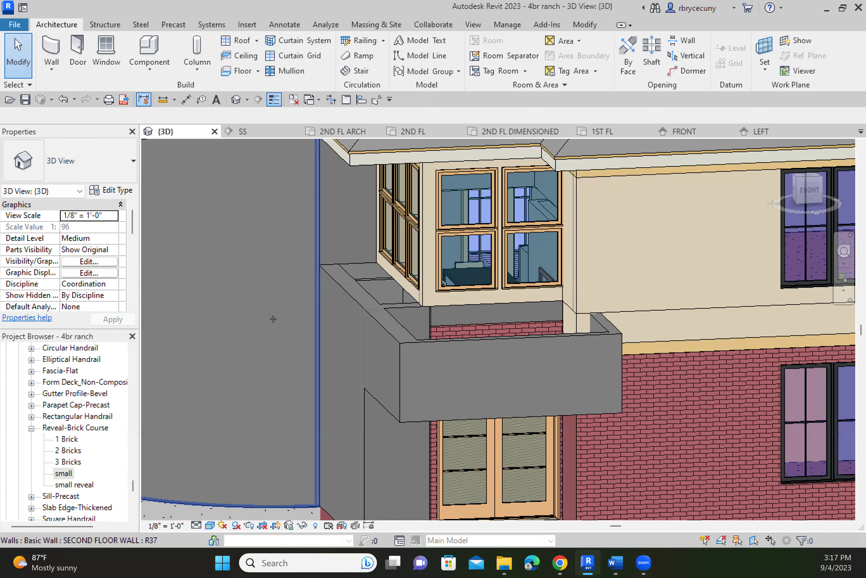
pyautogui.moveTo(273, 319); pyautogui.dragTo(141, 285, button='middle')
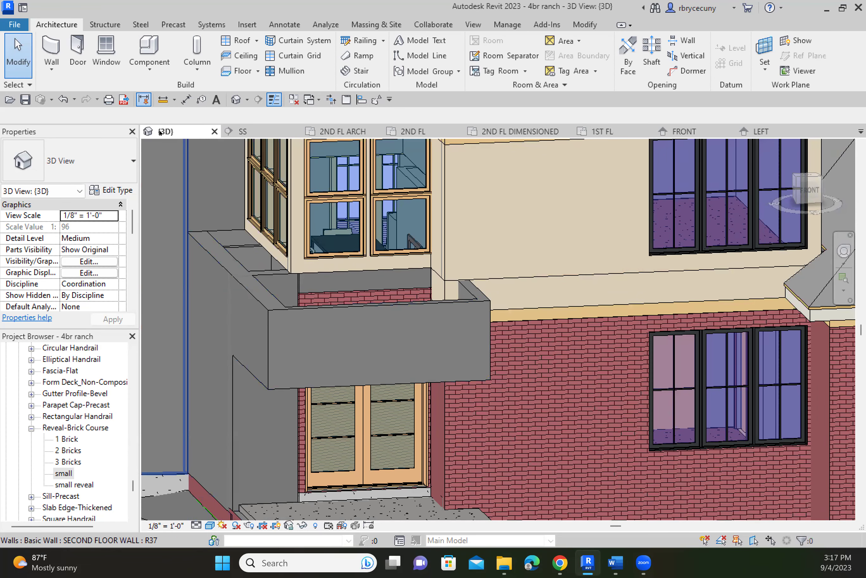
# Start Wall: Reveal with Horizontal placement, choosing the 3 Bricks reveal profile.
pyautogui.click(51, 65)
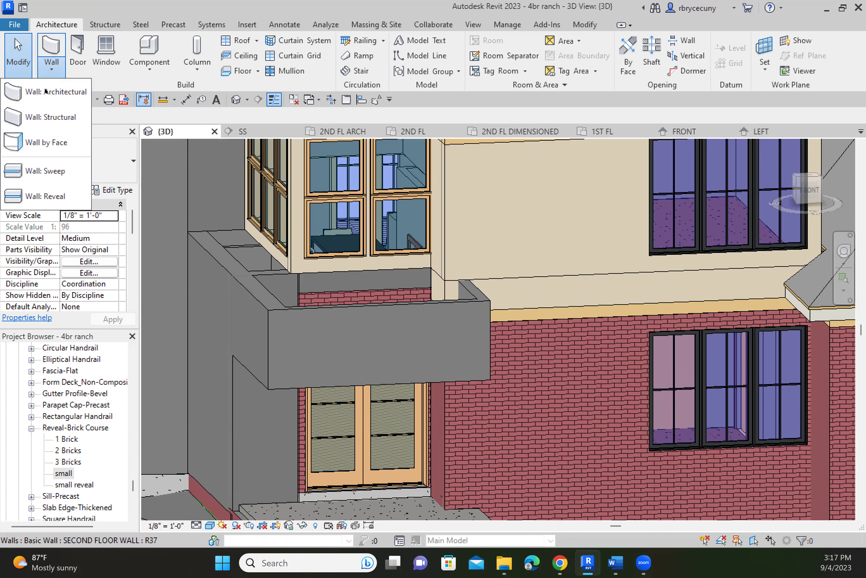
pyautogui.click(37, 201)
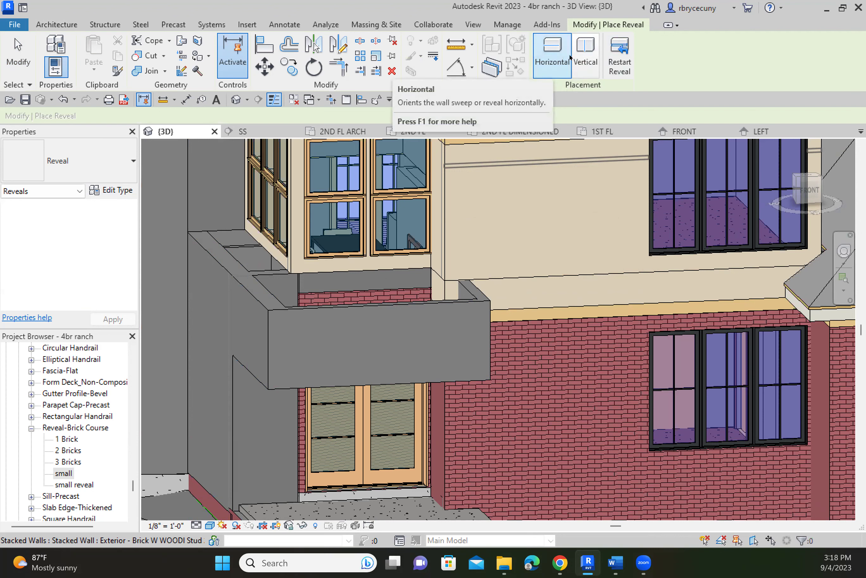
pyautogui.click(582, 59)
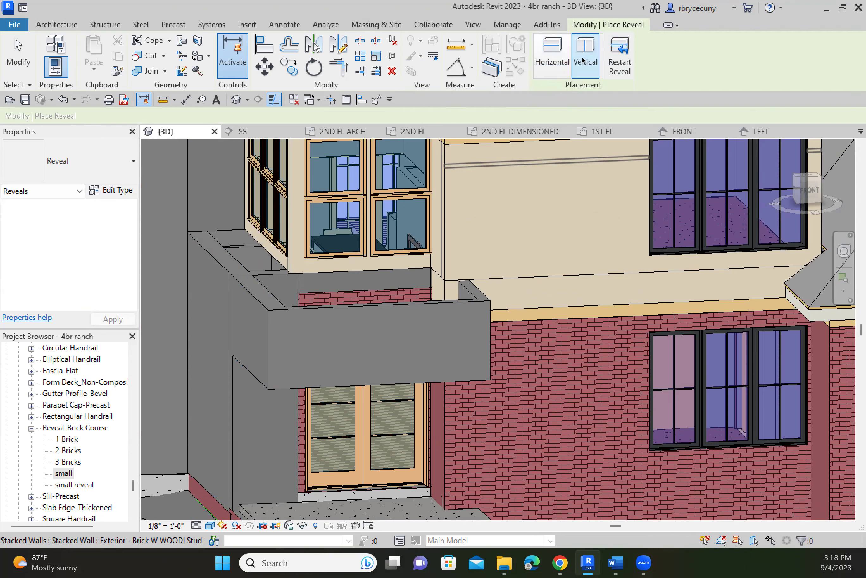
pyautogui.click(561, 58)
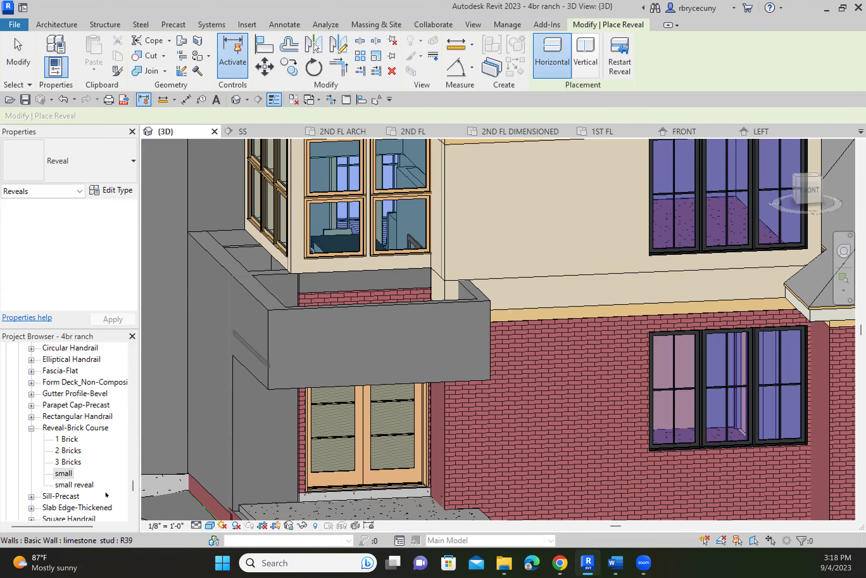
pyautogui.click(67, 462)
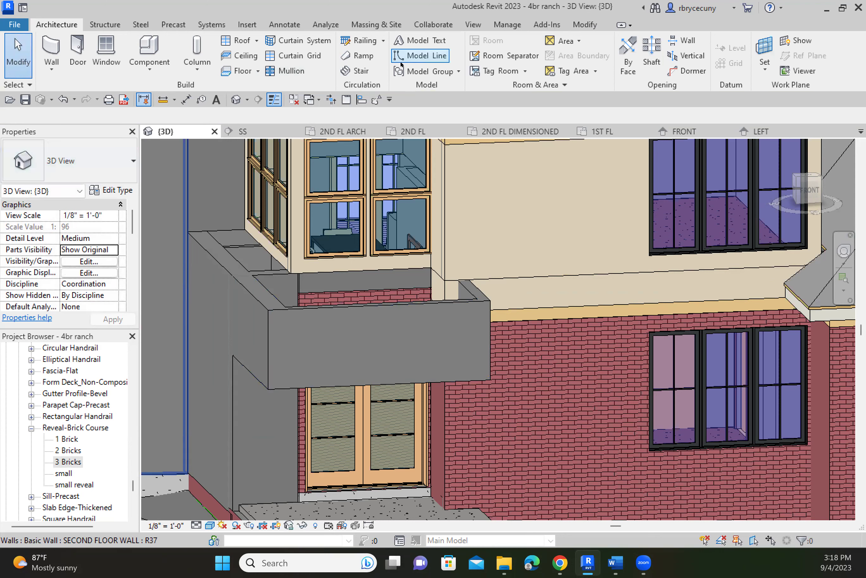
pyautogui.click(51, 68)
pyautogui.click(44, 197)
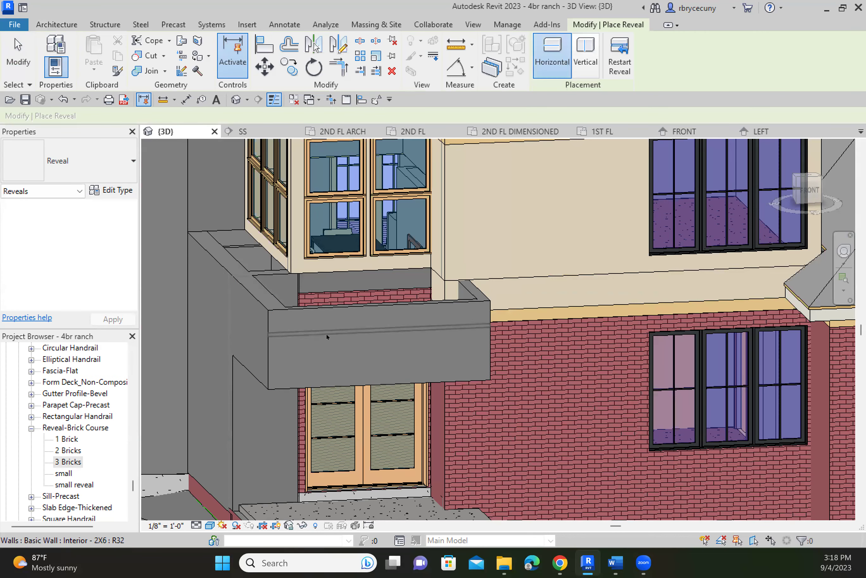
# Set the Reveal type's Profile to Reveal-Brick Course : 1 Brick.
pyautogui.click(109, 192)
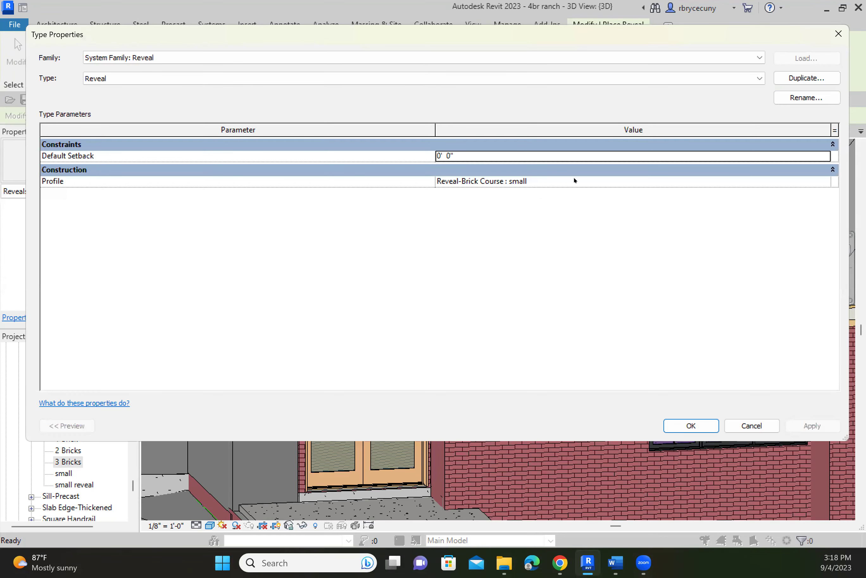
pyautogui.click(480, 180)
pyautogui.click(825, 181)
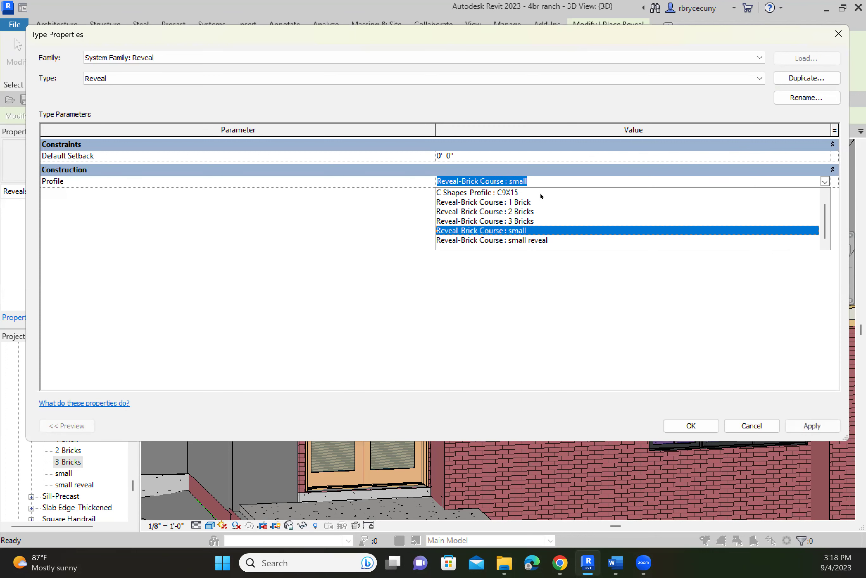
pyautogui.click(526, 201)
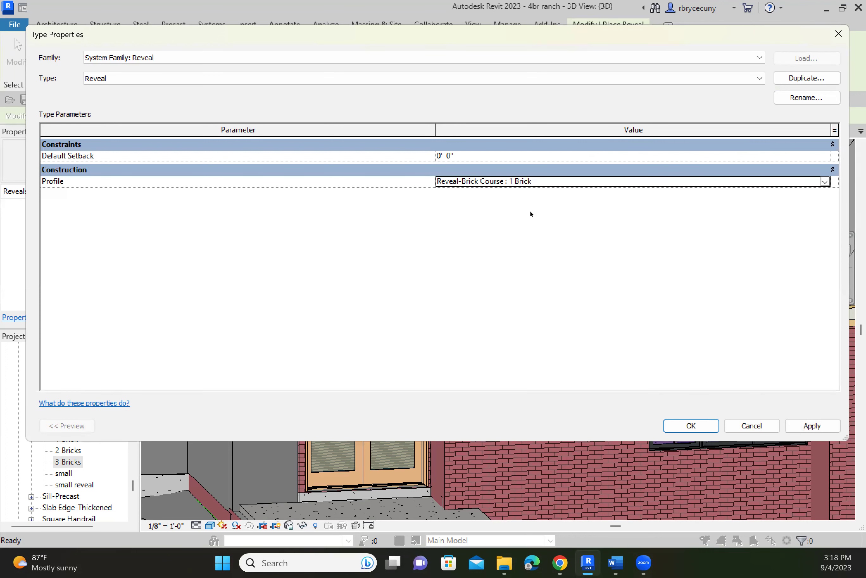
pyautogui.click(691, 425)
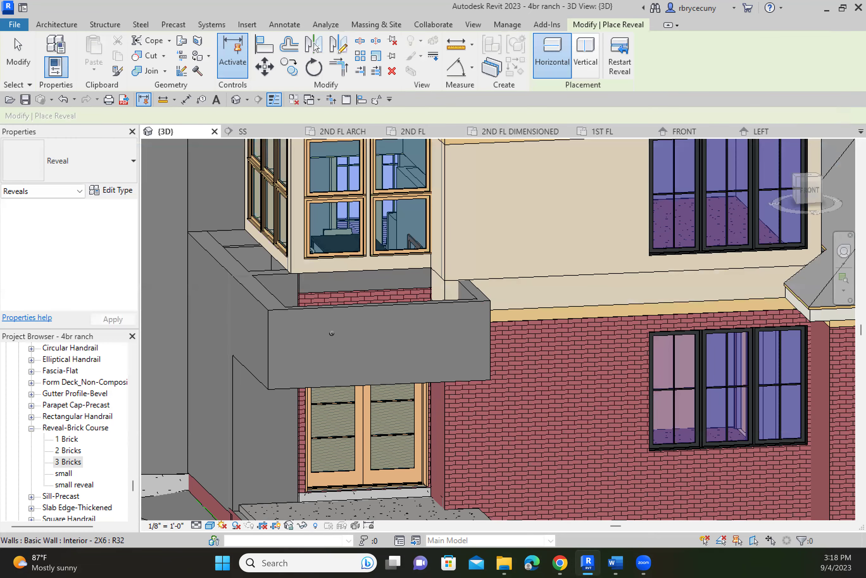
# Finish the horizontal reveal and zoom in to check it on the parapet wall.
pyautogui.press('Escape')
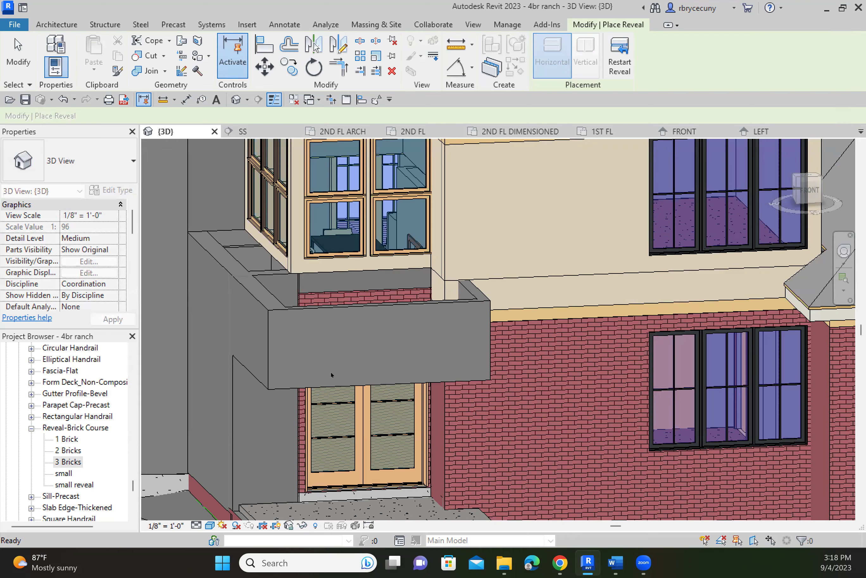
pyautogui.click(297, 358)
pyautogui.scroll(2, 200, 359)
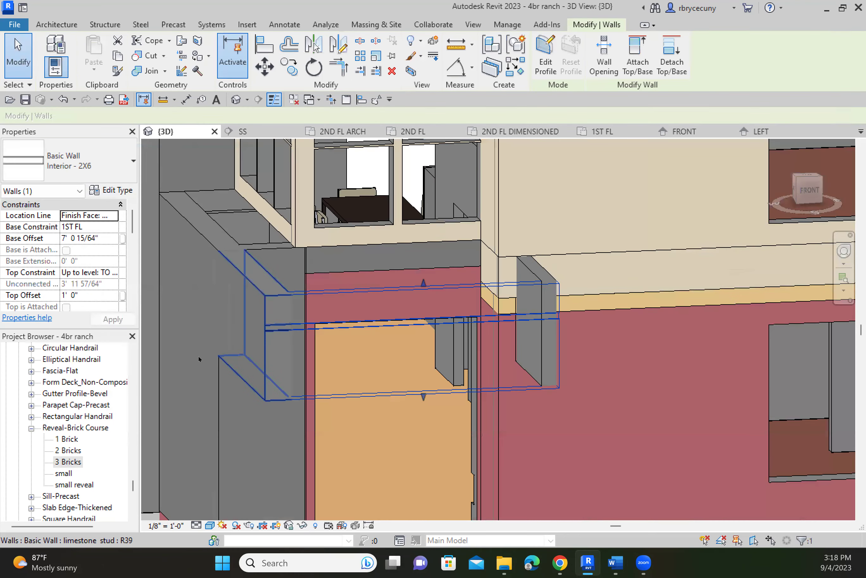
pyautogui.scroll(3, 234, 341)
pyautogui.press('Escape')
pyautogui.scroll(-3, 253, 313)
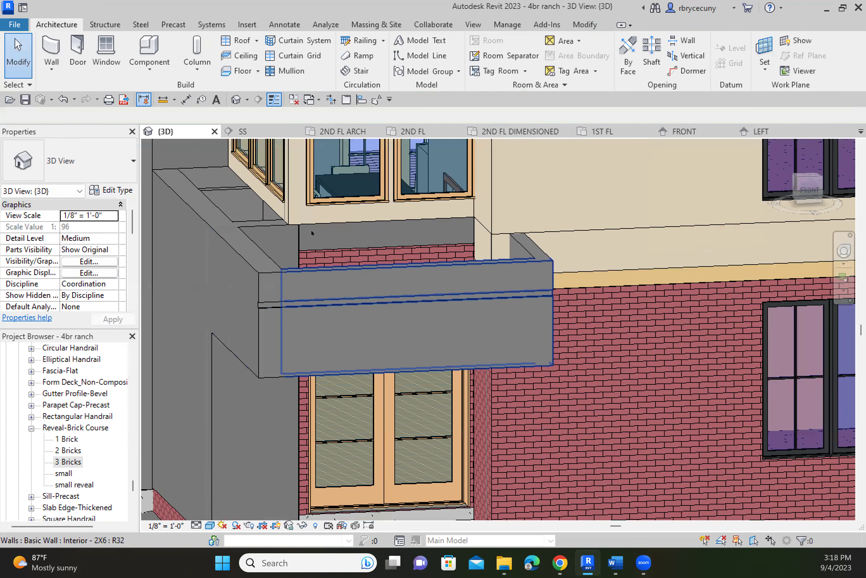
# Place a vertical reveal across the balcony parapet using Wall: Reveal set to Vertical.
pyautogui.click(51, 69)
pyautogui.click(38, 199)
pyautogui.click(584, 66)
pyautogui.click(347, 340)
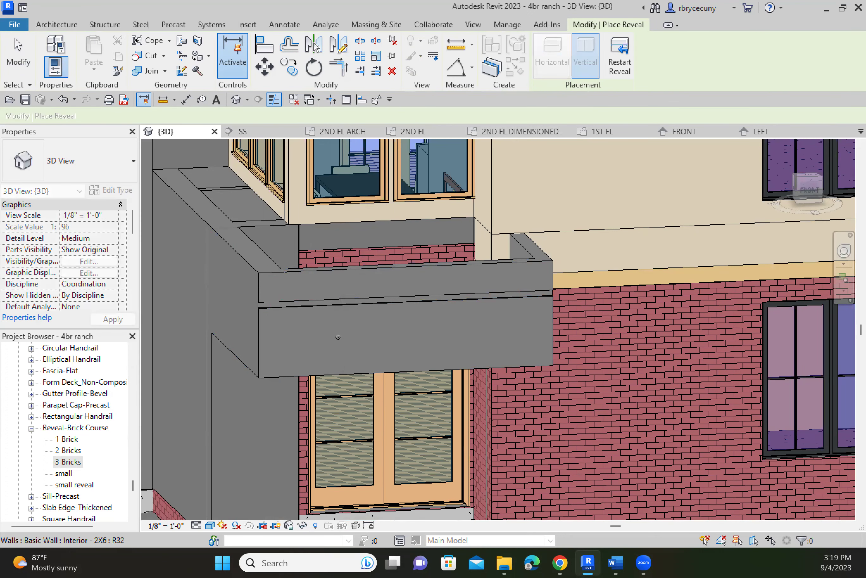
pyautogui.press('Escape')
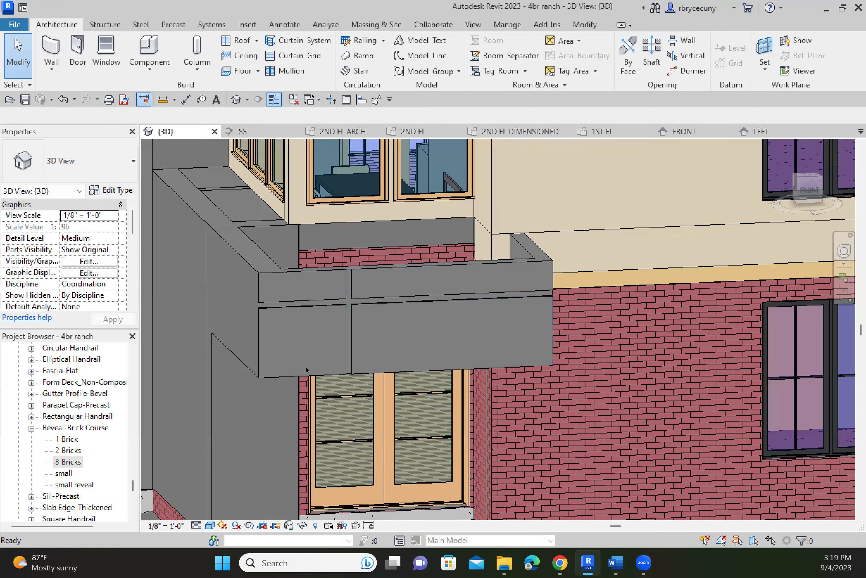
pyautogui.scroll(3, 303, 336)
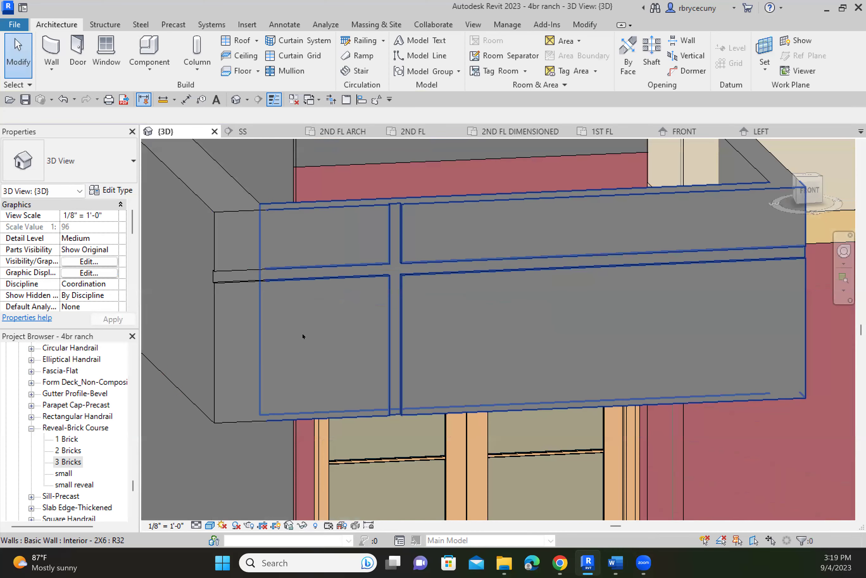
# Change the vertical reveal's type Profile to Reveal-Brick Course : small.
pyautogui.click(395, 327)
pyautogui.click(115, 191)
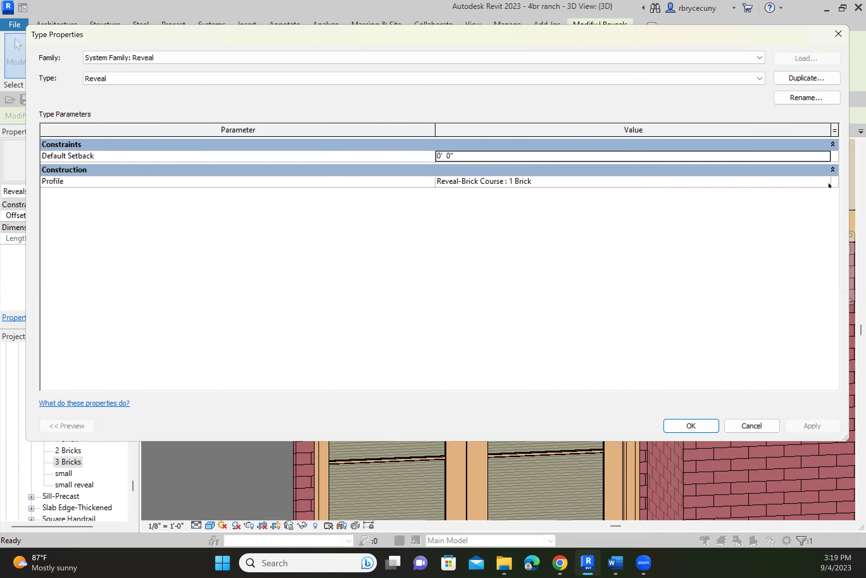
pyautogui.click(589, 184)
pyautogui.click(825, 182)
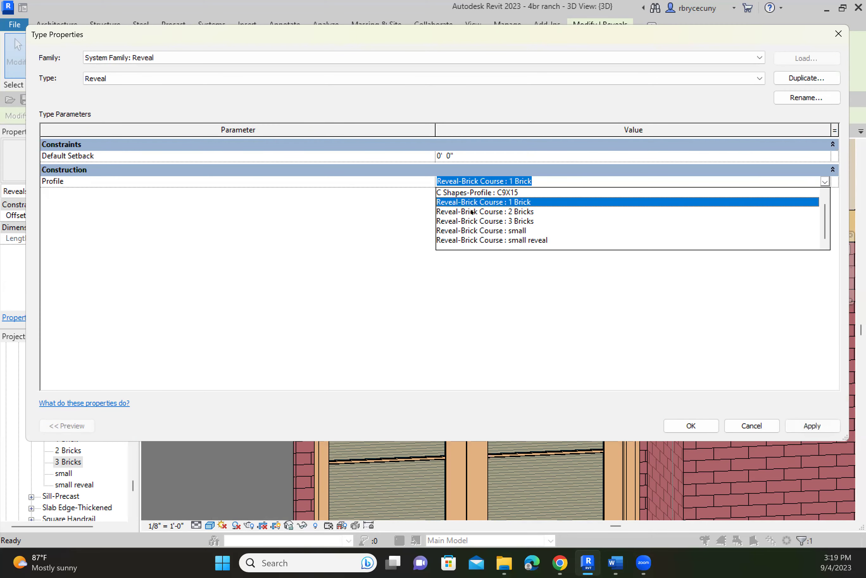
pyautogui.click(492, 240)
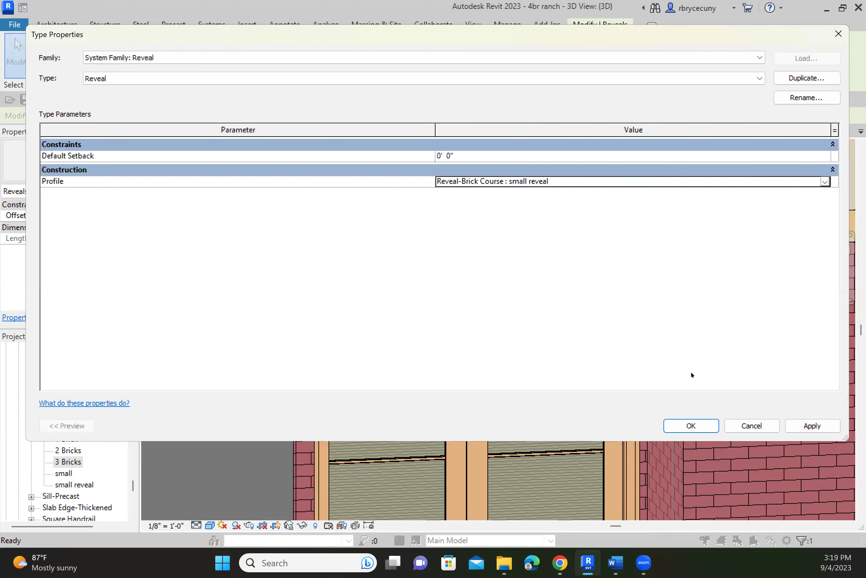
pyautogui.click(675, 422)
pyautogui.click(674, 422)
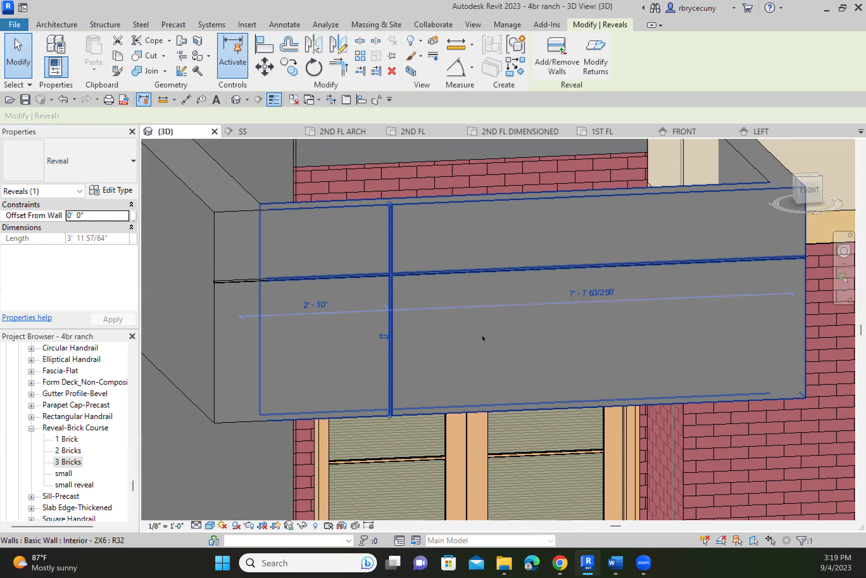
# Zoom in on the parapet's reveal grooves, then zoom back out to the balcony.
pyautogui.click(423, 330)
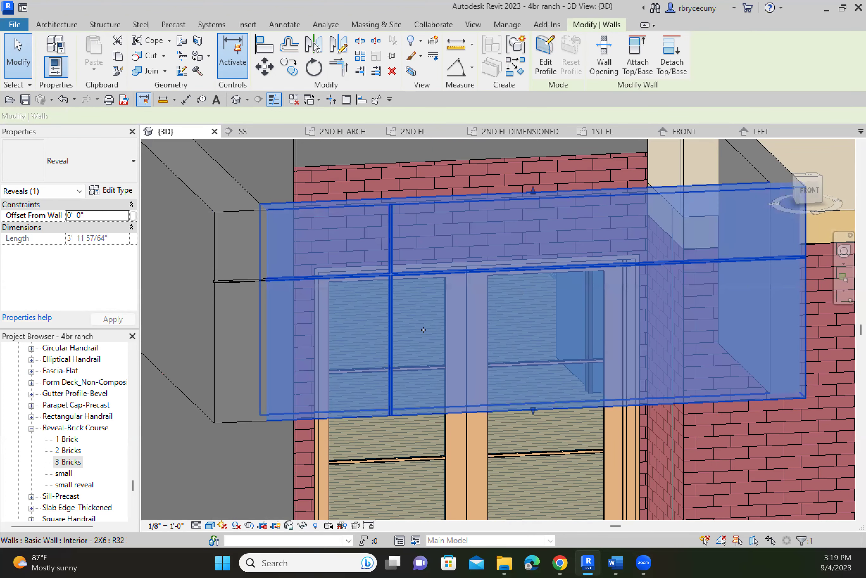
pyautogui.scroll(2, 423, 329)
pyautogui.press('Escape')
pyautogui.scroll(3, 419, 328)
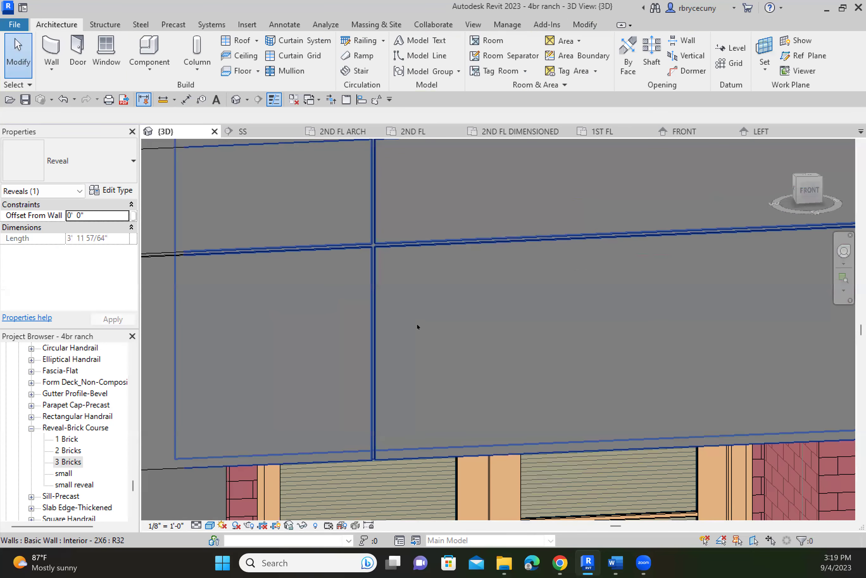
pyautogui.scroll(-4, 417, 326)
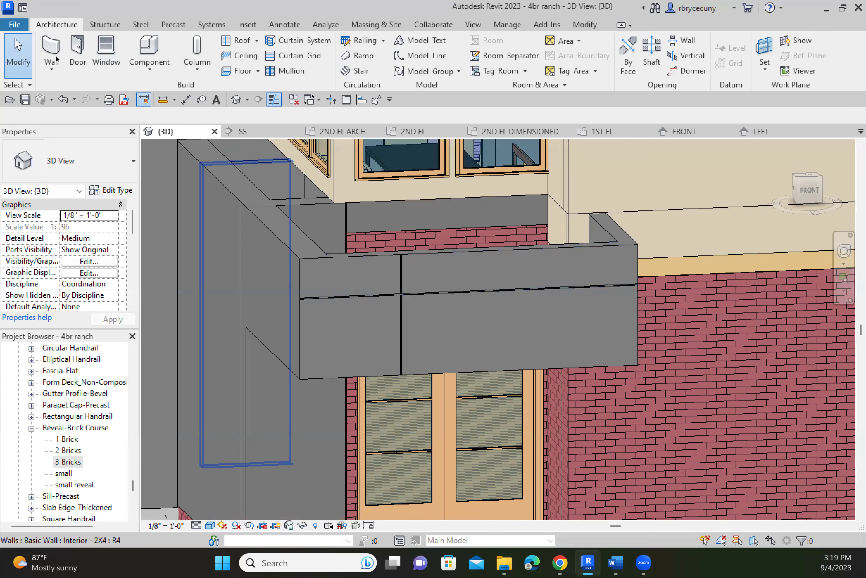
# Restart Wall: Reveal and open type properties of the Reveal-Brick Course 3 Bricks profile.
pyautogui.click(52, 68)
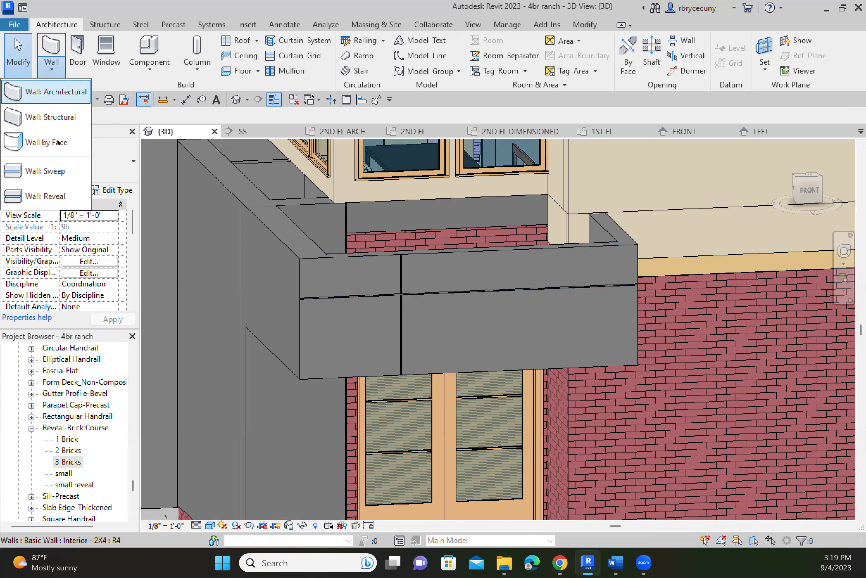
pyautogui.click(49, 194)
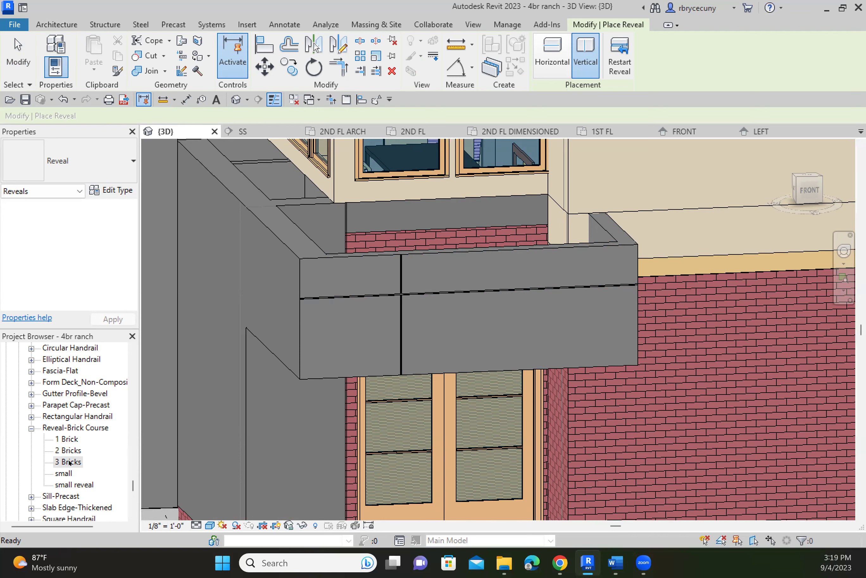
pyautogui.doubleClick(69, 463)
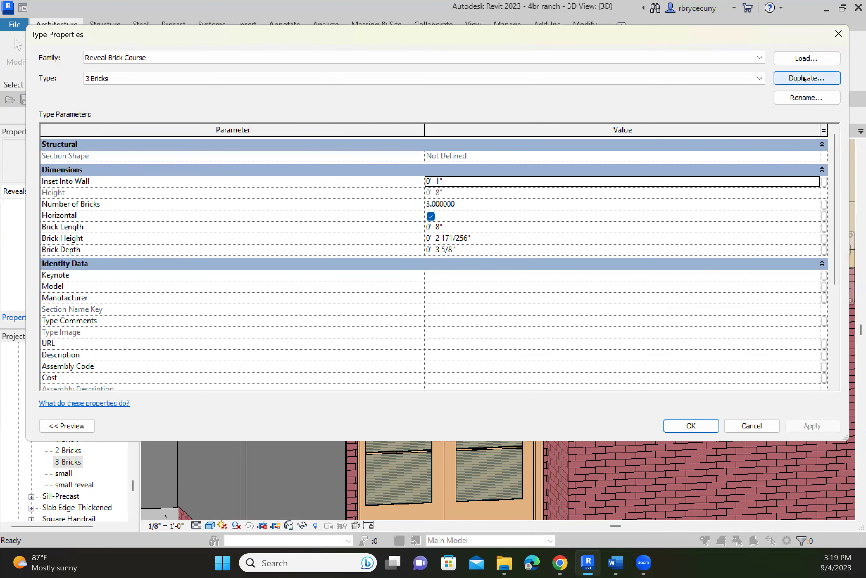
# Duplicate the 3 Bricks profile and set Brick Length, Height and Depth to 2".
pyautogui.click(805, 78)
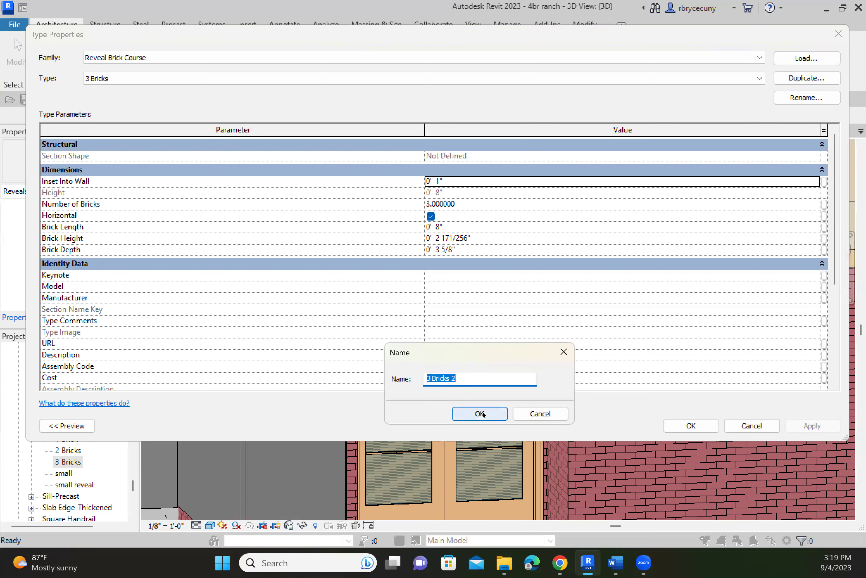
pyautogui.click(466, 413)
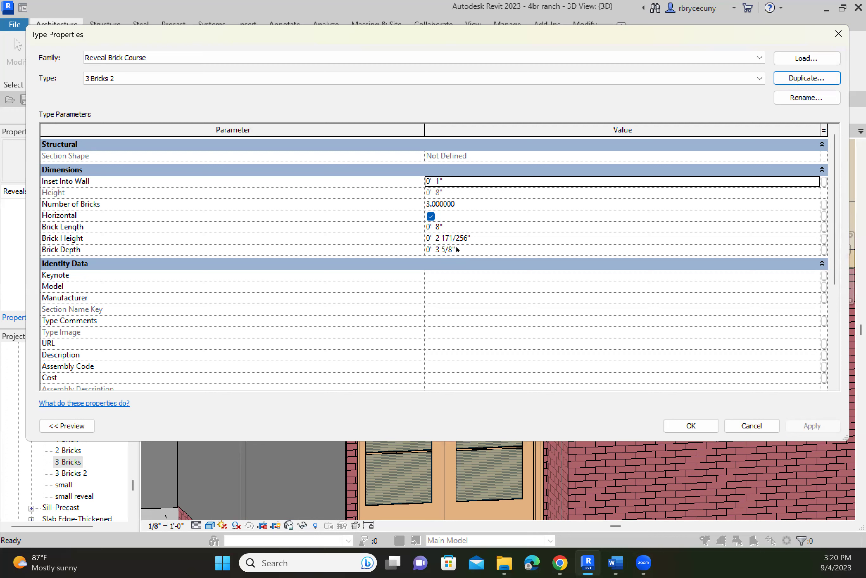
pyautogui.click(446, 223)
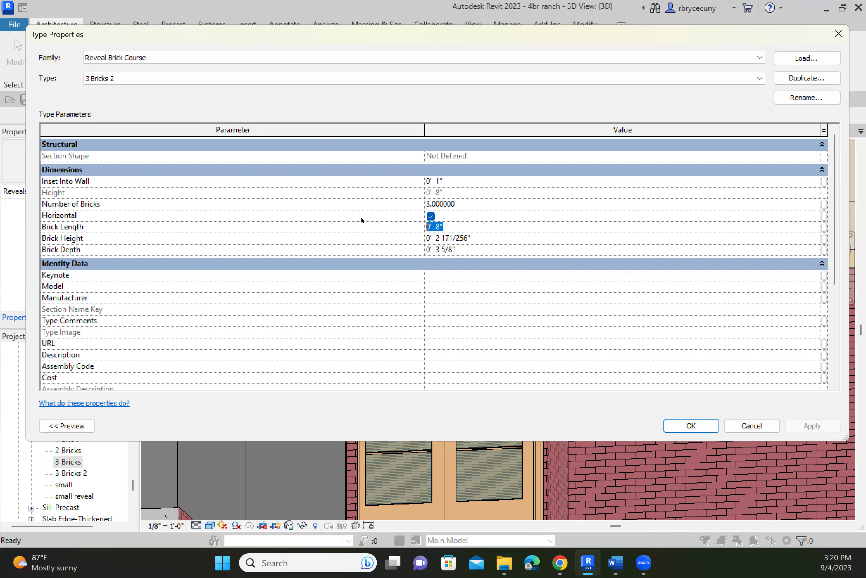
pyautogui.write('2"')
pyautogui.click(471, 238)
pyautogui.write('2"')
pyautogui.click(479, 249)
pyautogui.write('2')
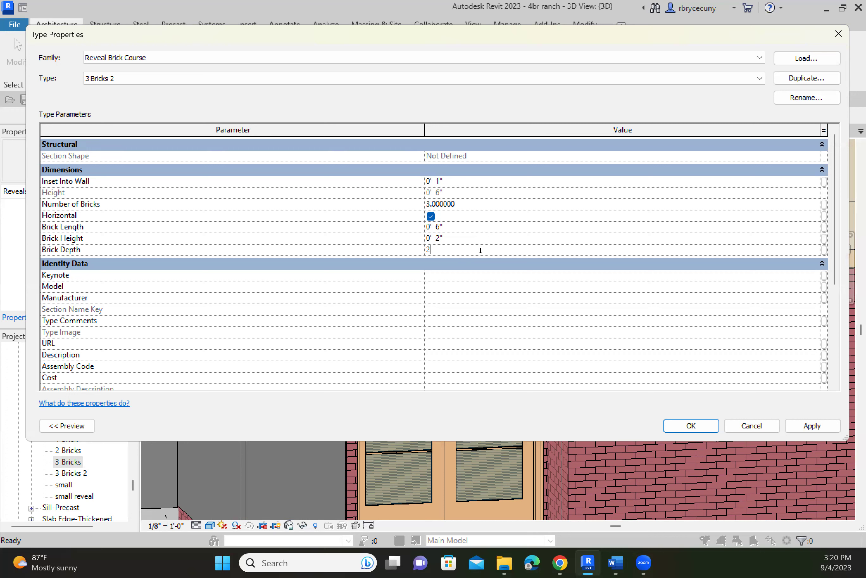
pyautogui.write('"')
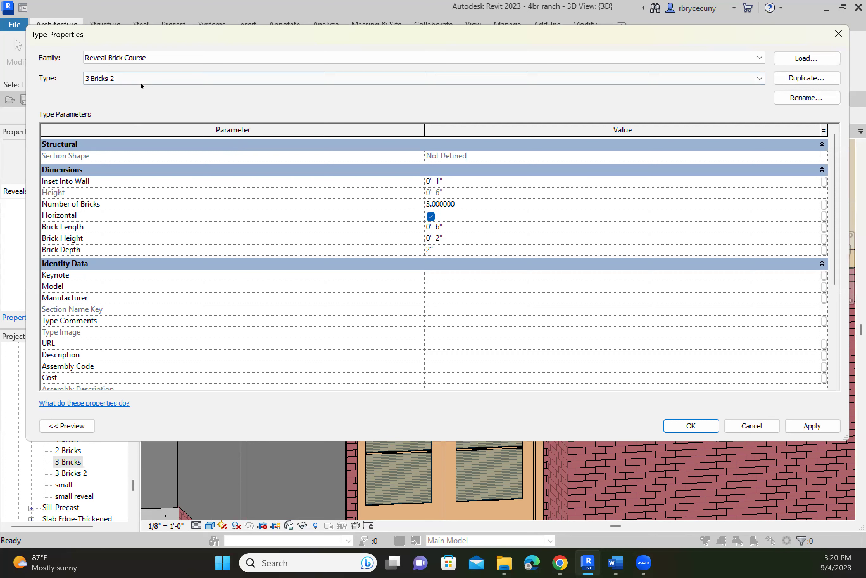
# Rename the copied profile type to 2" and re-enter its Brick Length as 2".
pyautogui.click(807, 98)
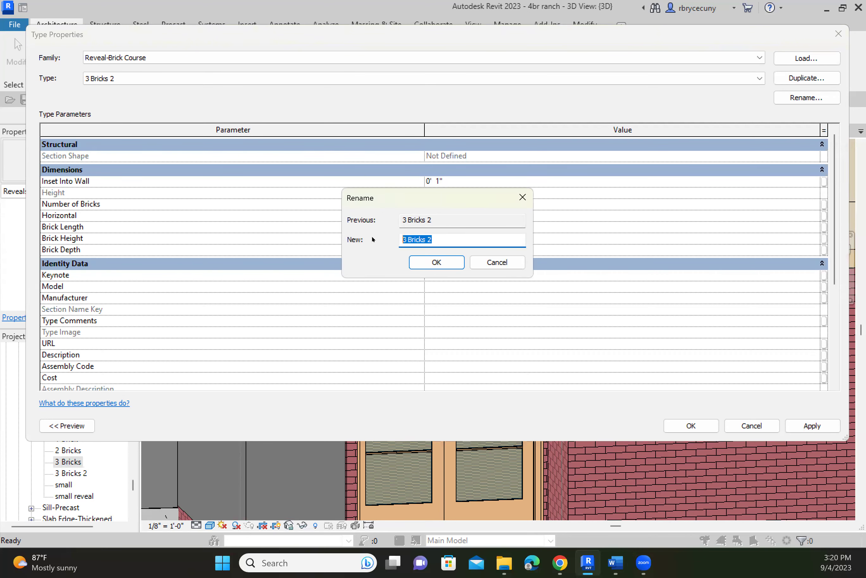
pyautogui.write('2"')
pyautogui.click(437, 262)
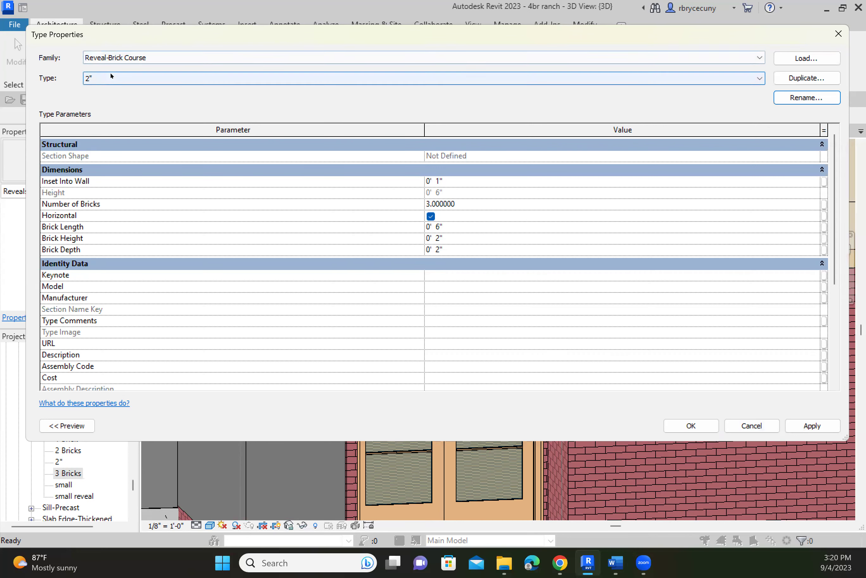
pyautogui.click(443, 228)
pyautogui.click(402, 227)
pyautogui.write('2"')
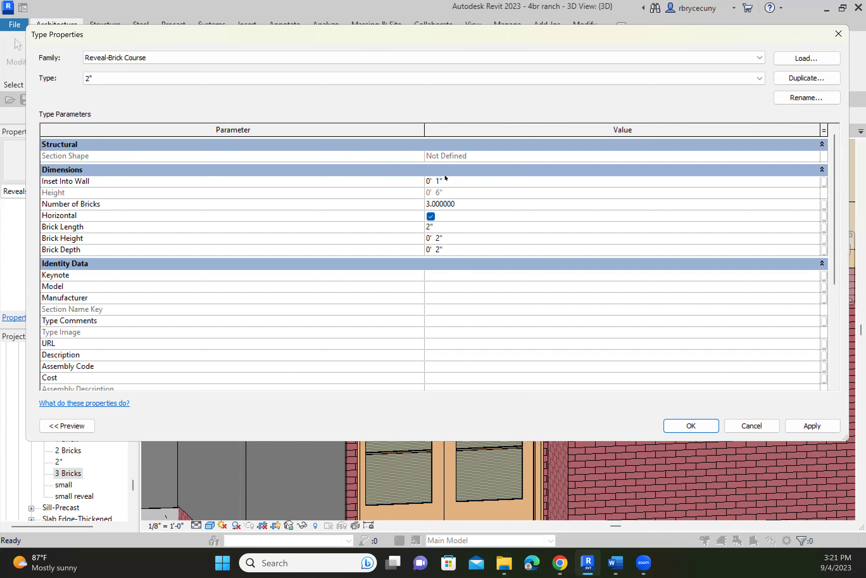
# Save the 2" profile, then set the vertical reveal's type Profile to Reveal-Brick Course : 2".
pyautogui.click(692, 426)
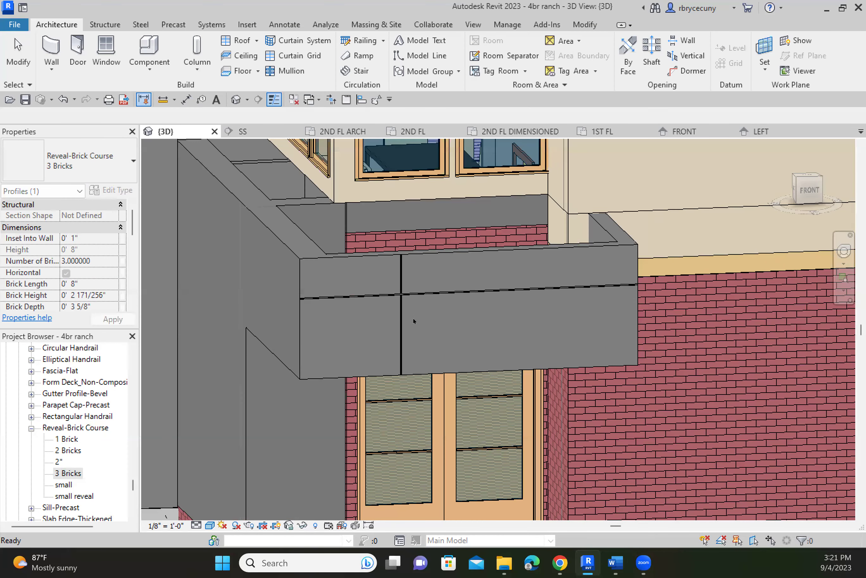
pyautogui.scroll(2, 402, 327)
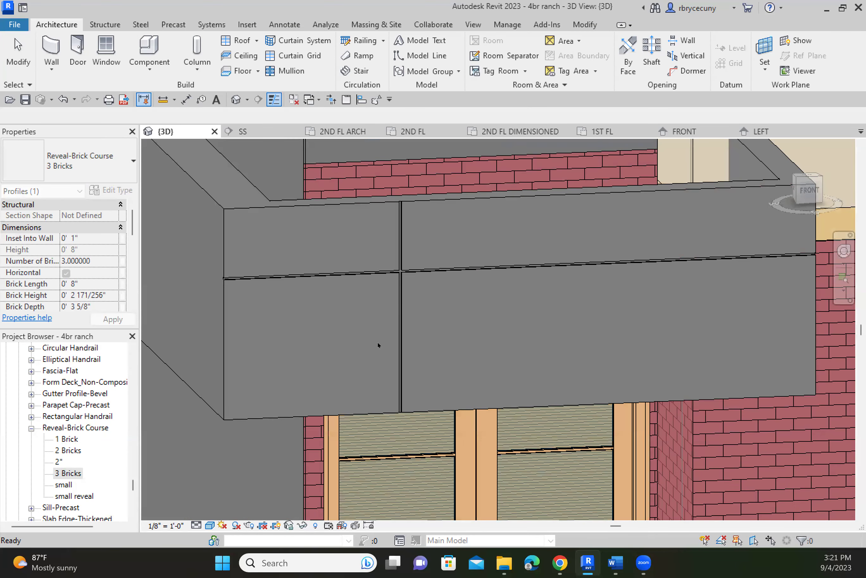
pyautogui.press('Escape')
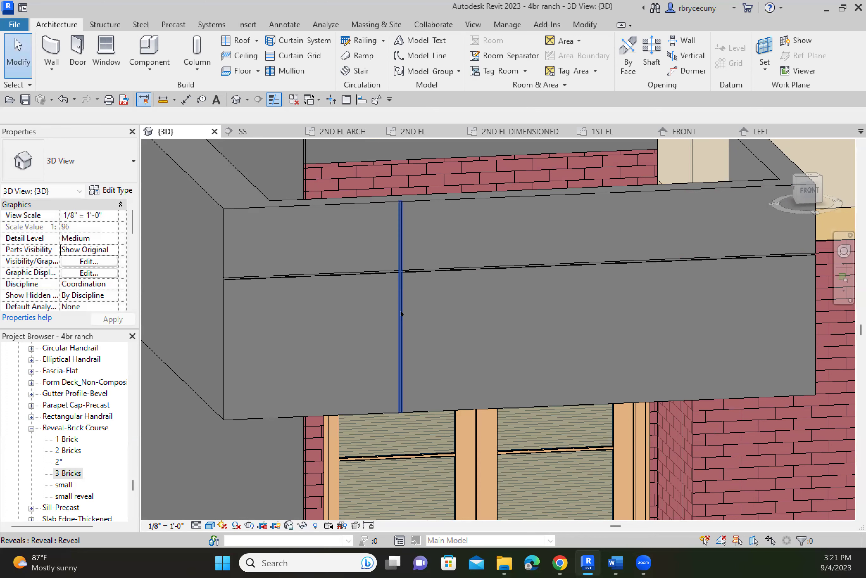
pyautogui.click(401, 312)
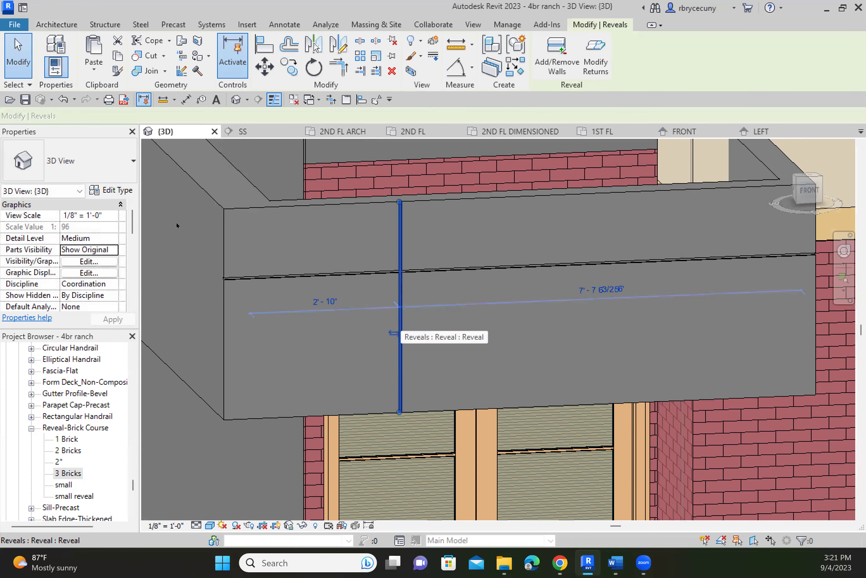
pyautogui.click(119, 192)
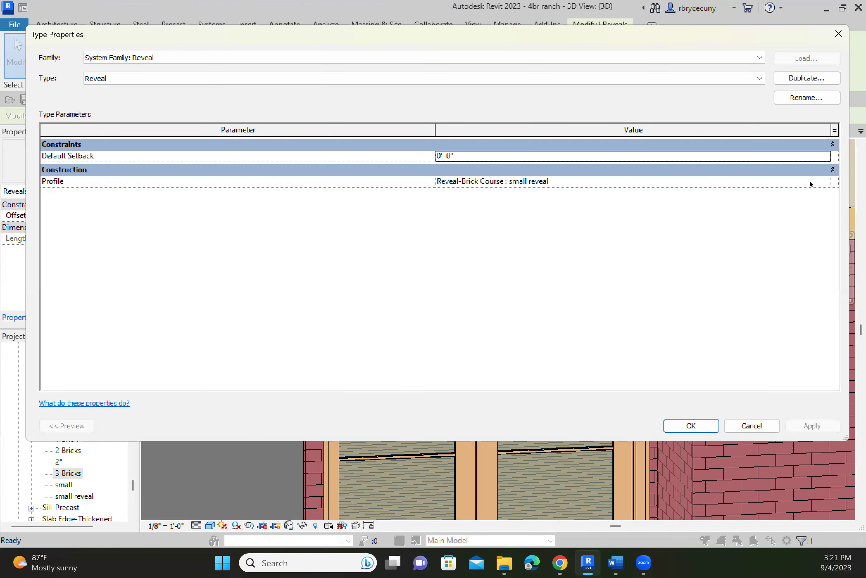
pyautogui.click(811, 182)
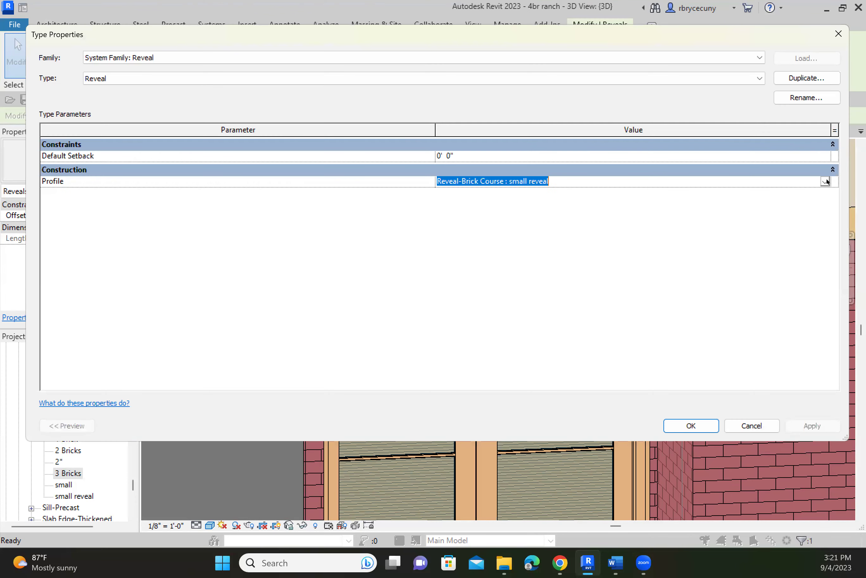
pyautogui.click(825, 181)
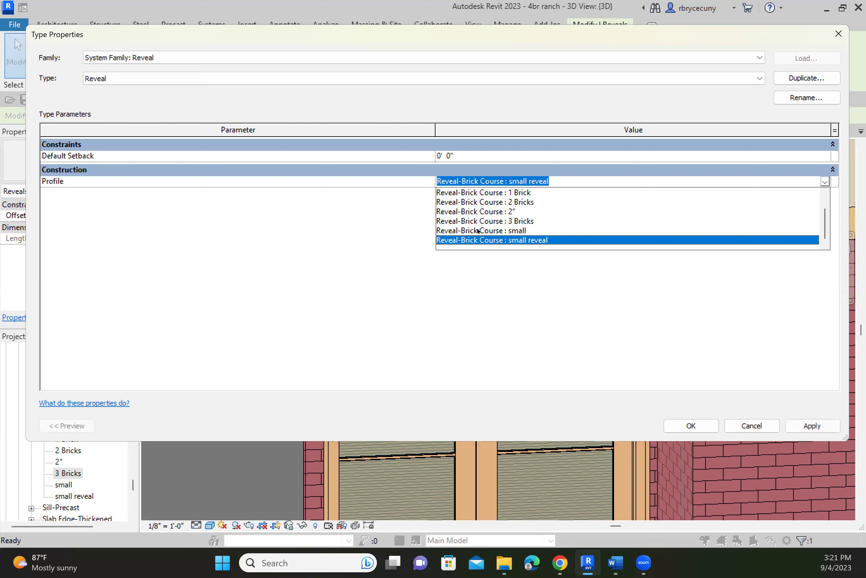
pyautogui.click(500, 211)
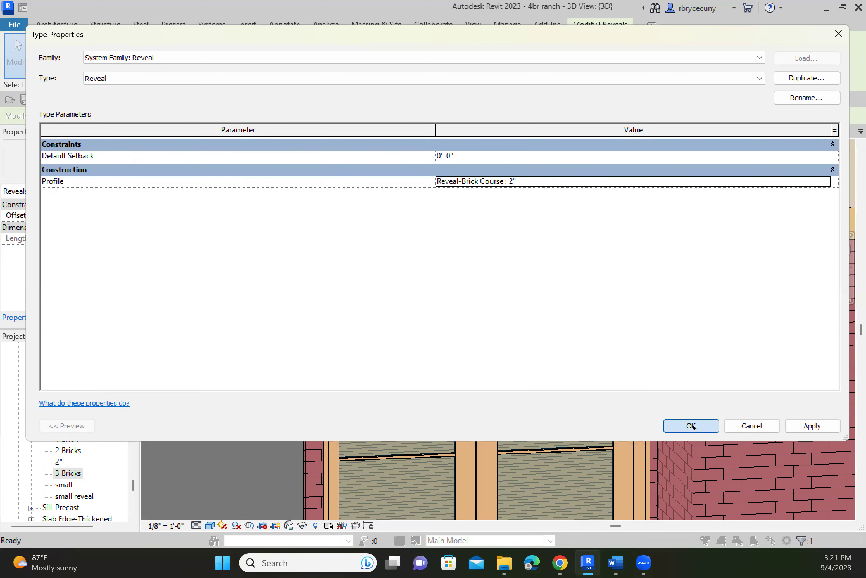
pyautogui.click(692, 426)
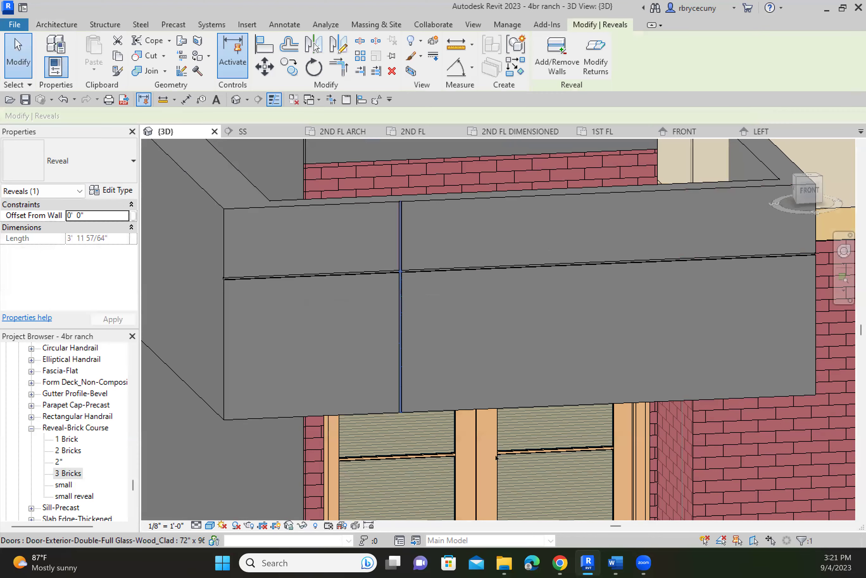
pyautogui.scroll(-5, 759, 350)
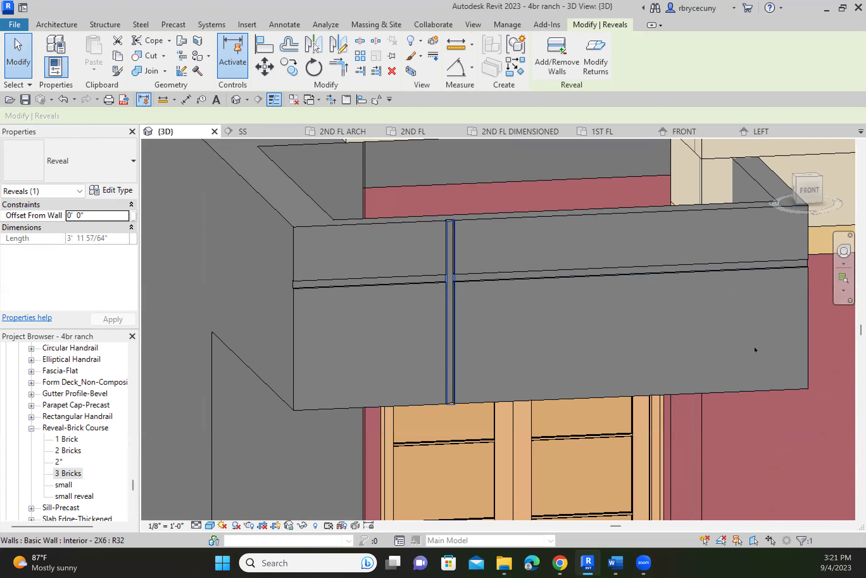